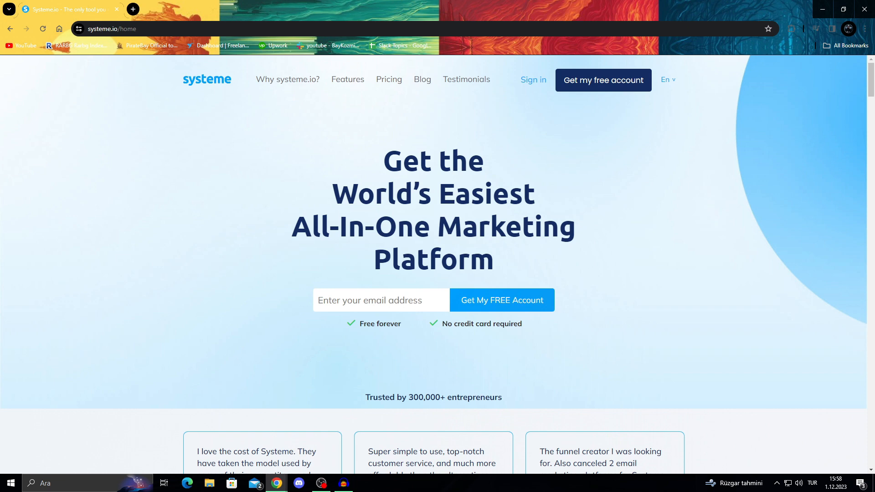
# Sign in from the home page and look over the Contacts, Automations, Sales and Emails menus
pyautogui.scroll(-5, 433, 265)
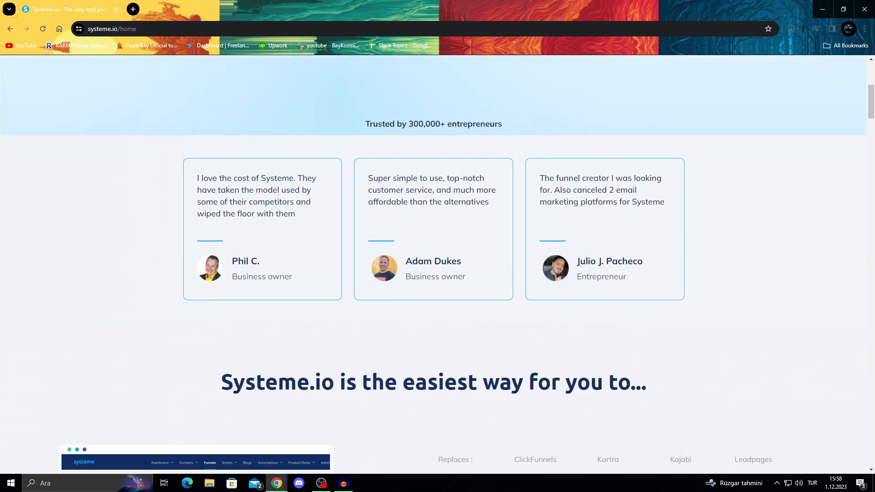
pyautogui.scroll(-4, 433, 264)
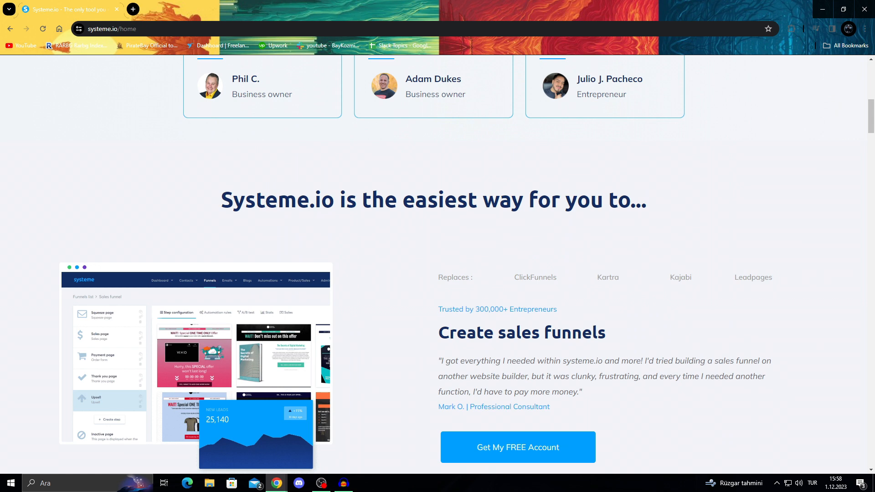
pyautogui.scroll(10, 433, 264)
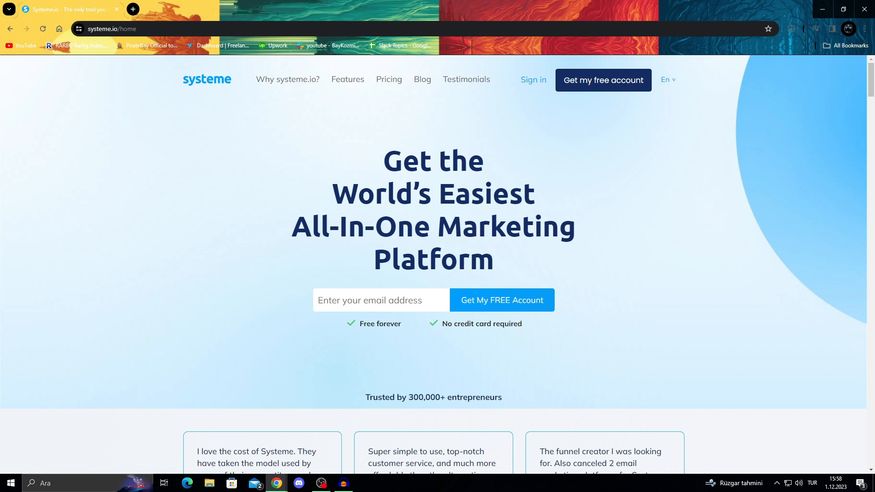
pyautogui.click(382, 300)
pyautogui.click(592, 355)
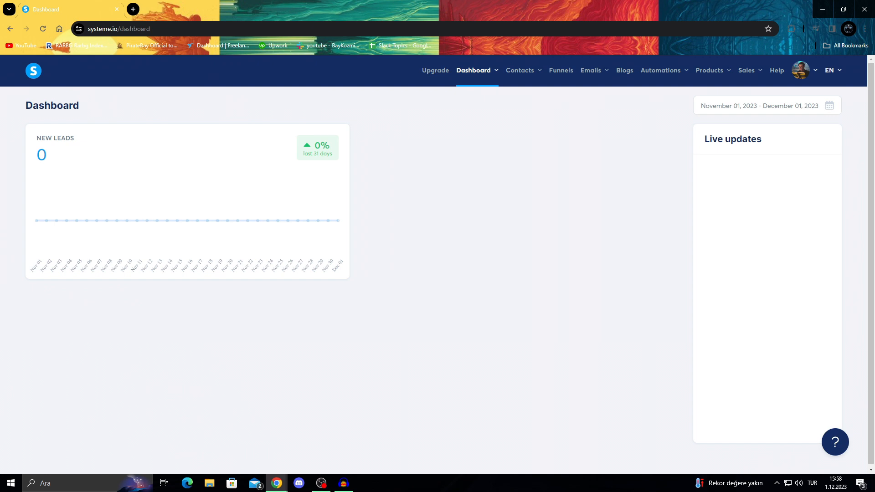
pyautogui.moveTo(523, 71)
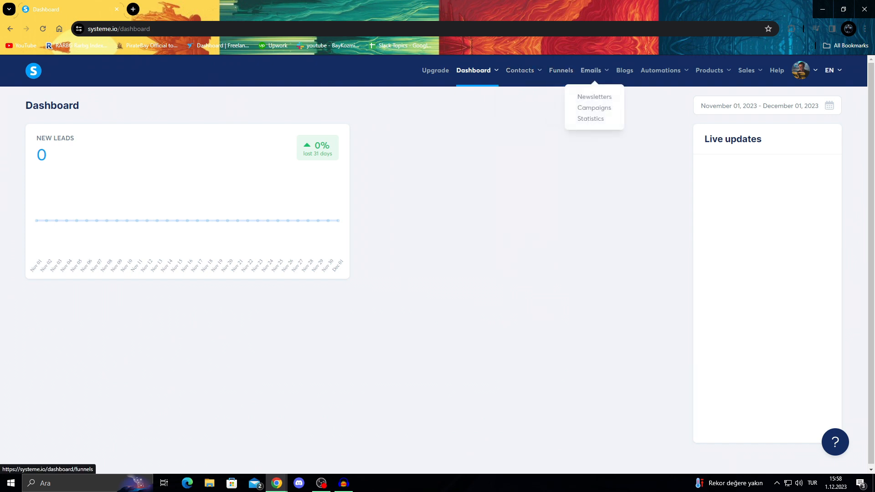
pyautogui.moveTo(660, 70)
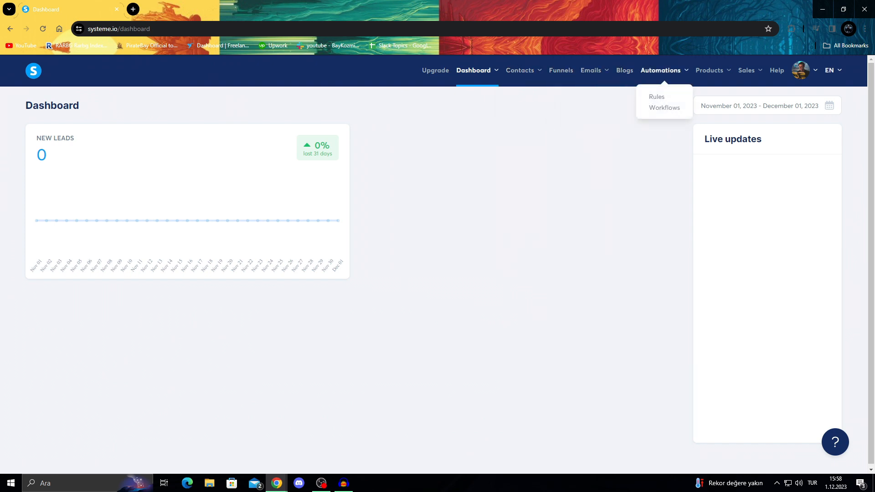
pyautogui.moveTo(747, 70)
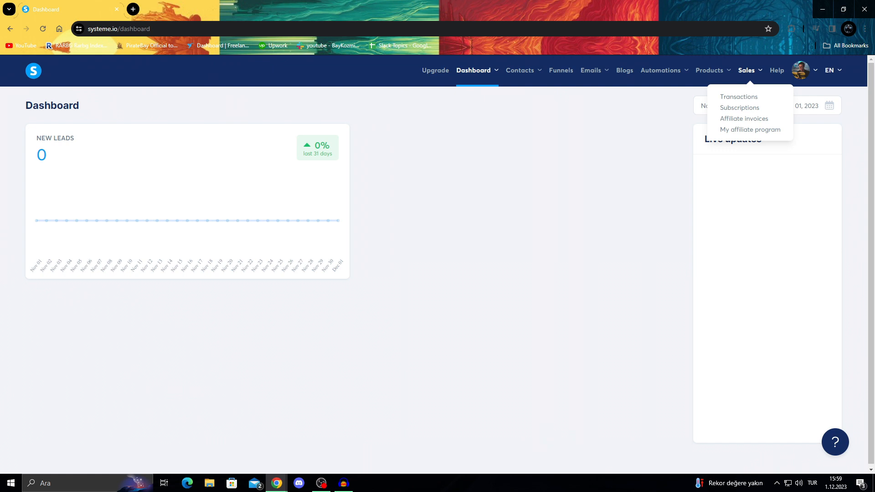
pyautogui.moveTo(591, 70)
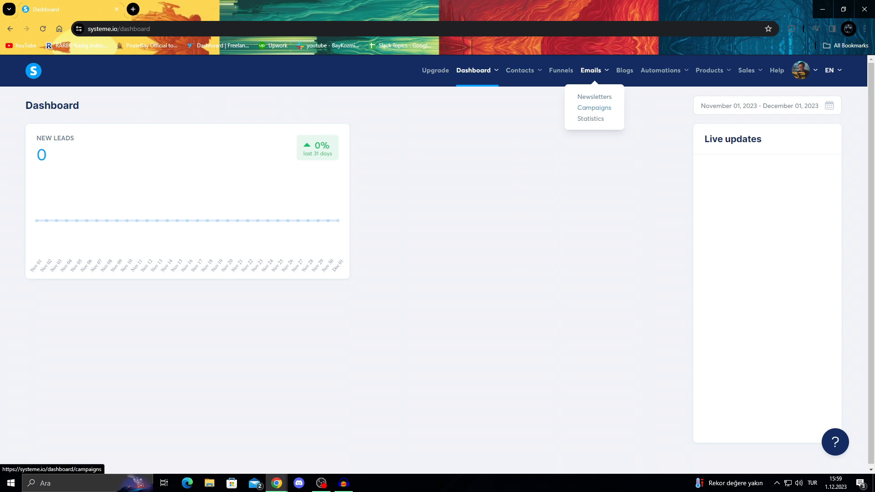
# Go to Emails > Campaigns and bring up the blank Create campaign form
pyautogui.click(594, 108)
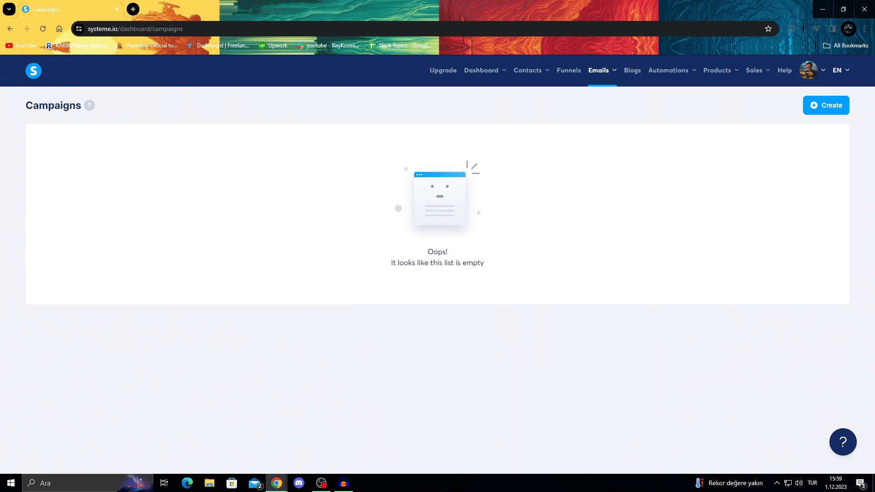
pyautogui.moveTo(25, 105); pyautogui.dragTo(365, 205)
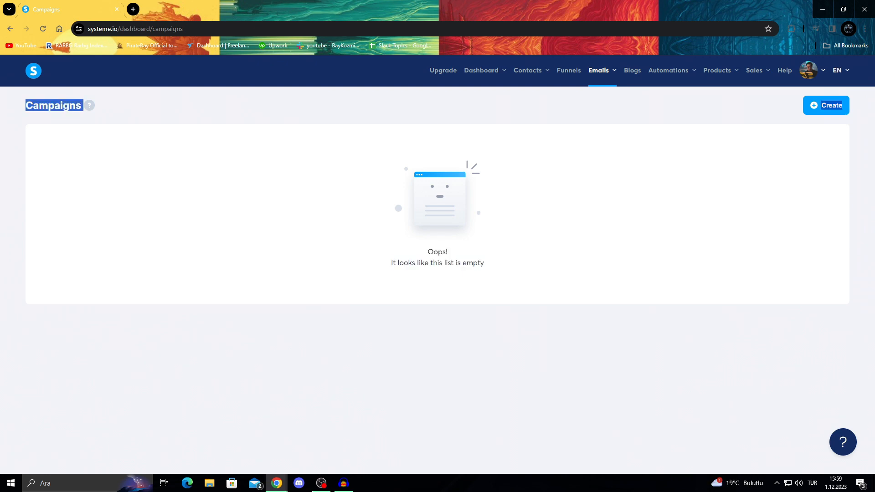
pyautogui.click(364, 205)
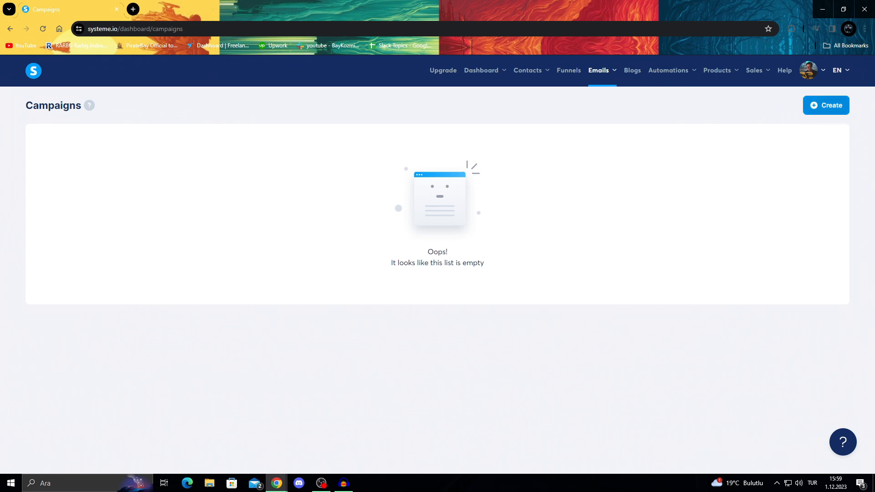
pyautogui.click(826, 106)
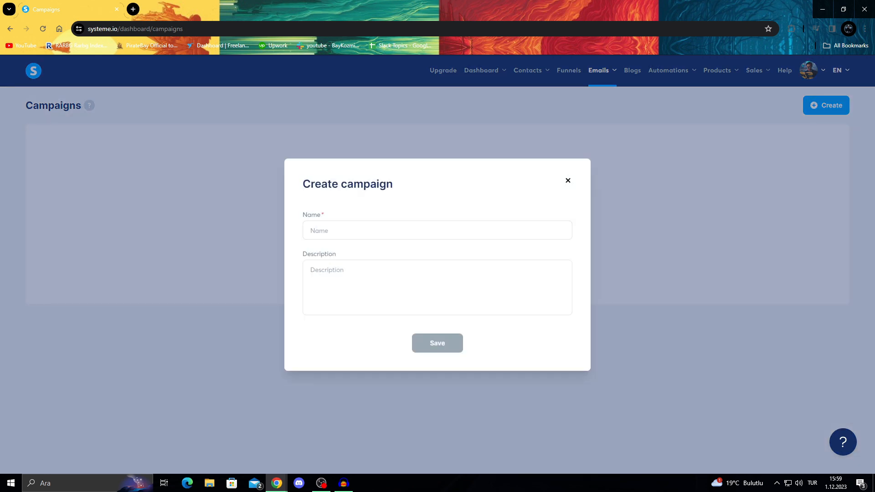
# Save a new campaign named 'Email Automation' described 'For the video'
pyautogui.moveTo(302, 215); pyautogui.dragTo(324, 215)
pyautogui.click(327, 270)
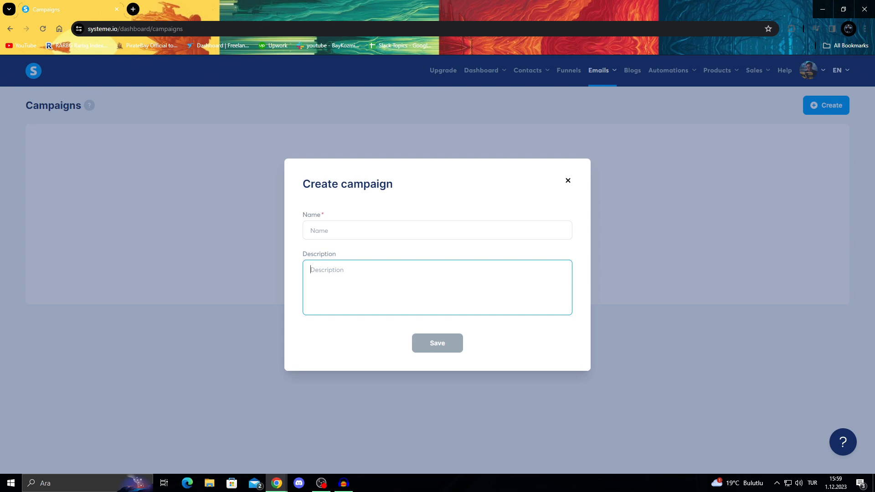
pyautogui.click(327, 231)
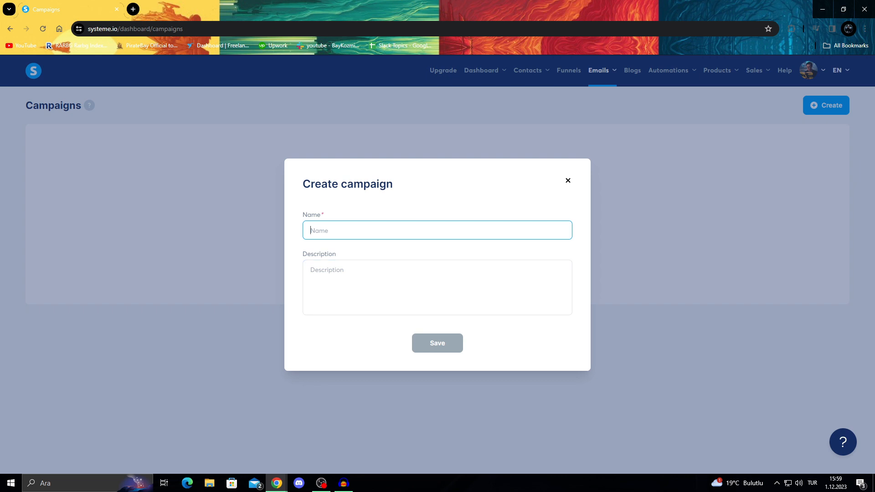
pyautogui.write('Email A')
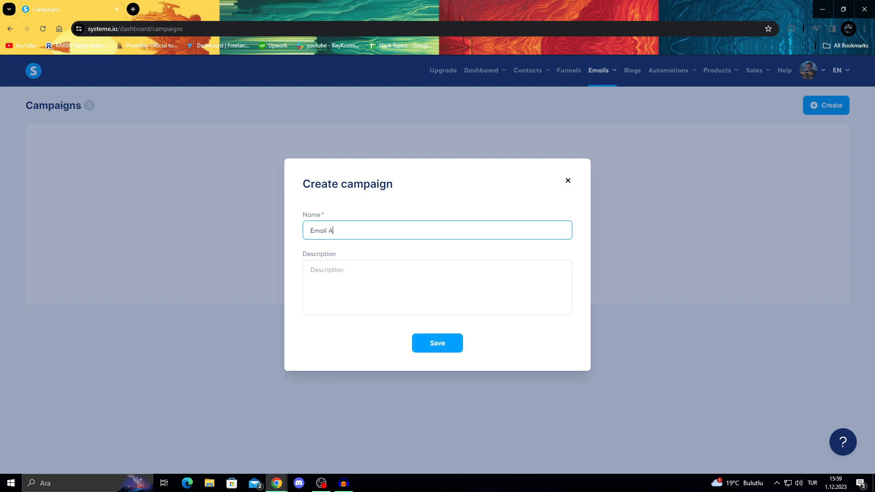
pyautogui.write('utomation')
pyautogui.click(327, 270)
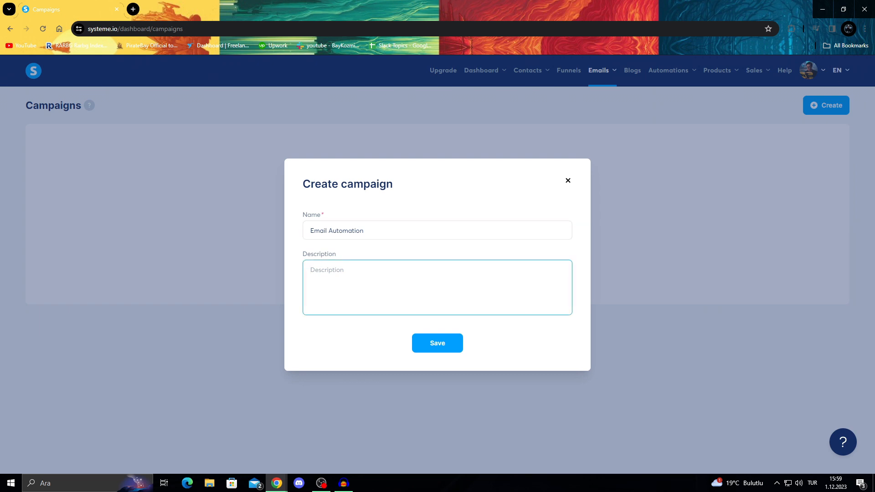
pyautogui.write('For the video')
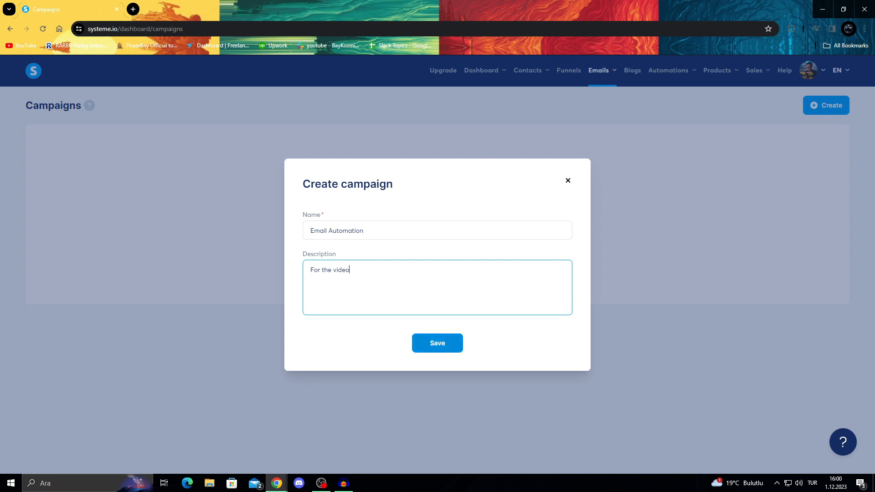
pyautogui.click(438, 343)
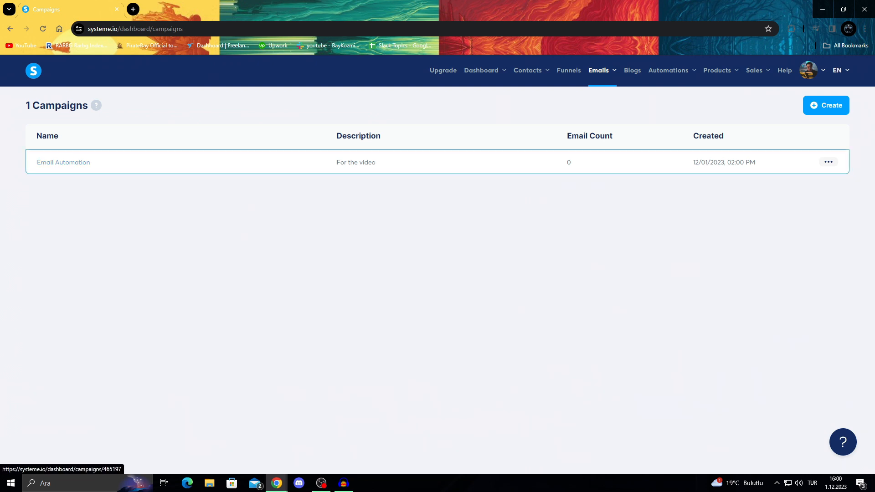
# Open the Email Automation campaign and bring up its Create campaign step form
pyautogui.click(64, 162)
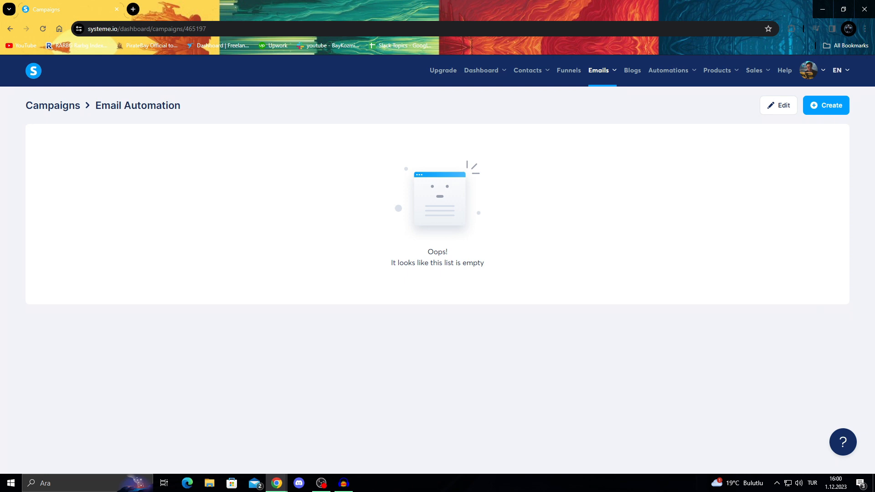
pyautogui.click(779, 106)
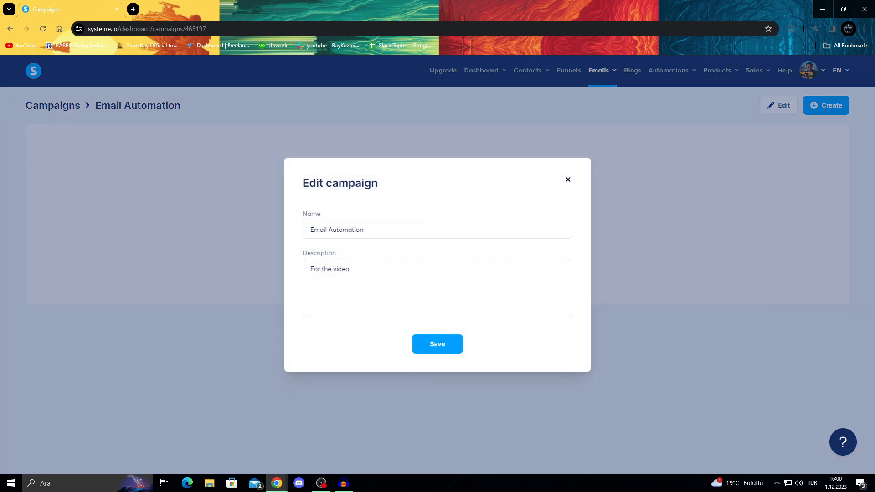
pyautogui.click(568, 180)
pyautogui.click(826, 105)
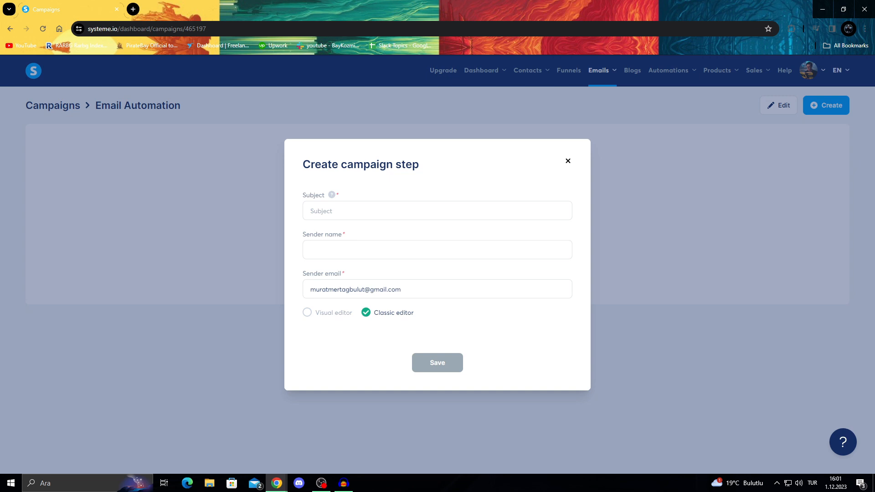
# Enter the subject 'Automation' and the sender's name for the email step
pyautogui.click(320, 211)
pyautogui.write('Au')
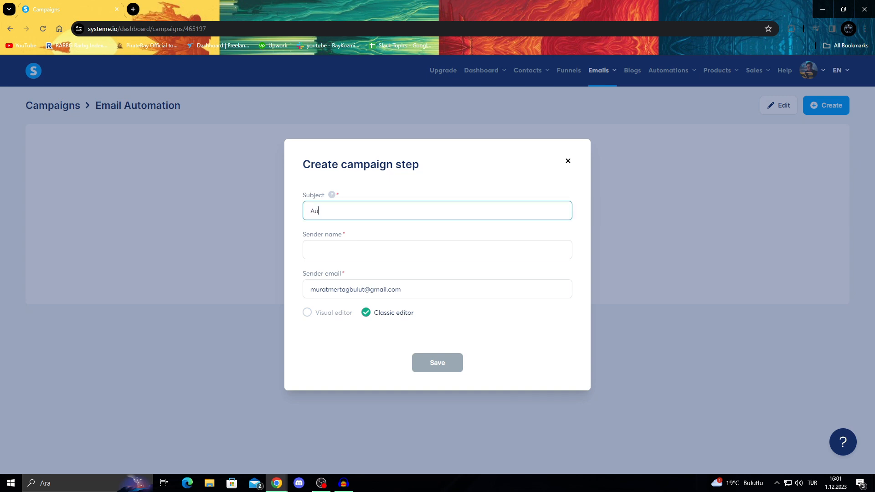
pyautogui.write('tomation')
pyautogui.click(321, 250)
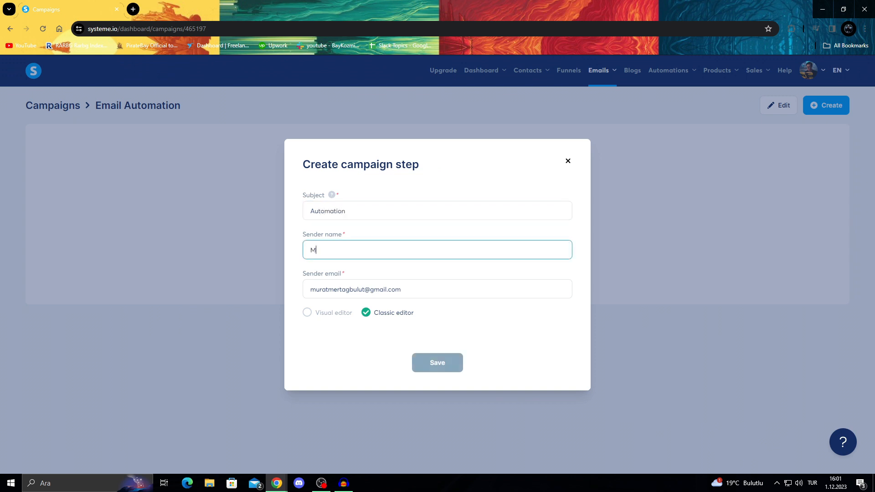
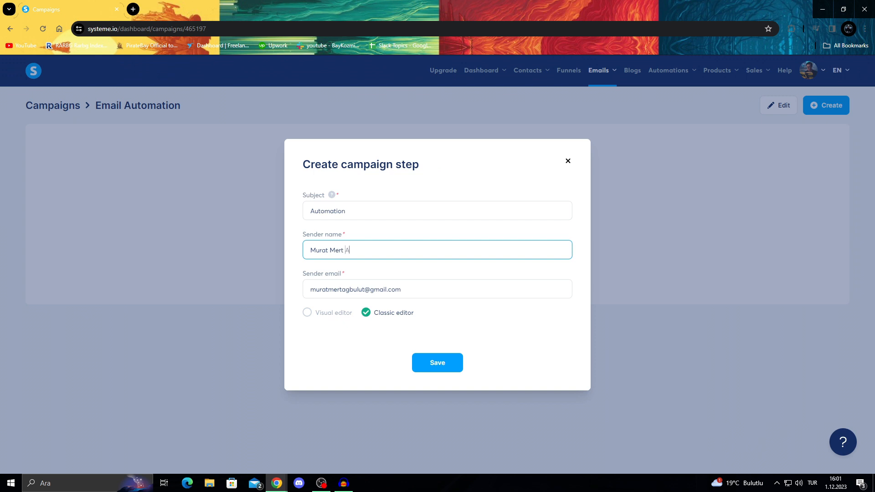
# Replace the sender email with a custom-domain address and try saving the step
pyautogui.moveTo(403, 290); pyautogui.dragTo(308, 289)
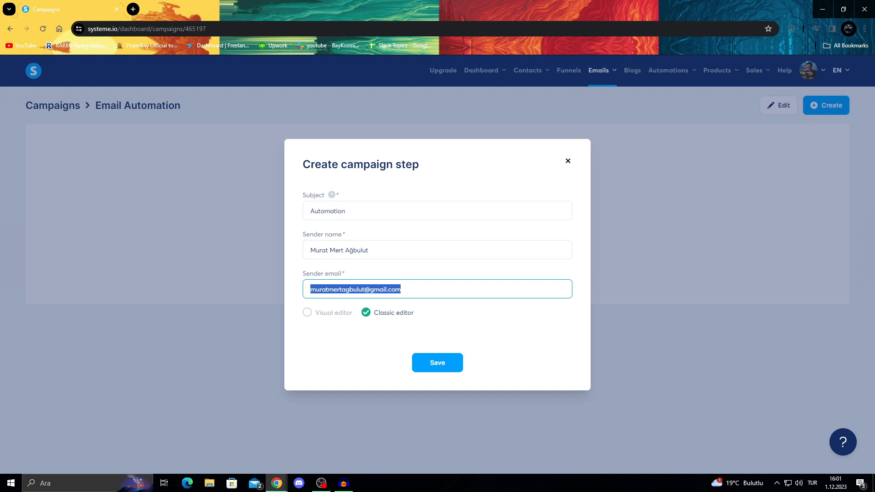
pyautogui.press('BackSpace')
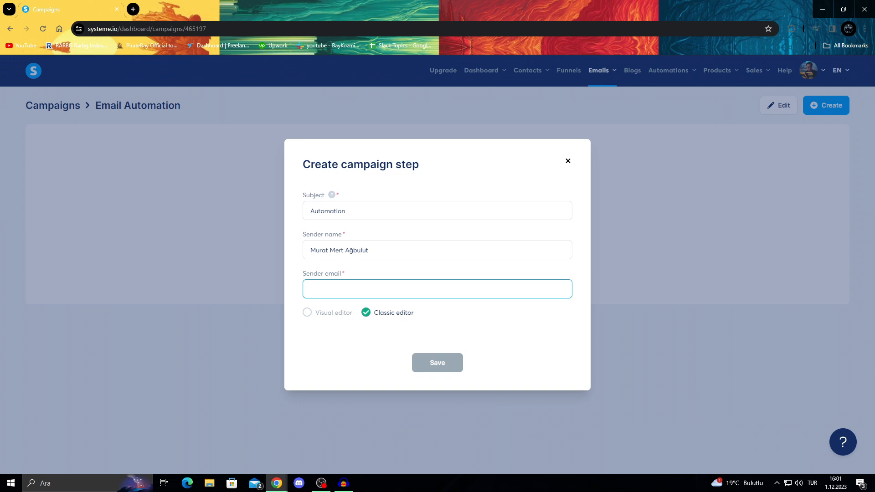
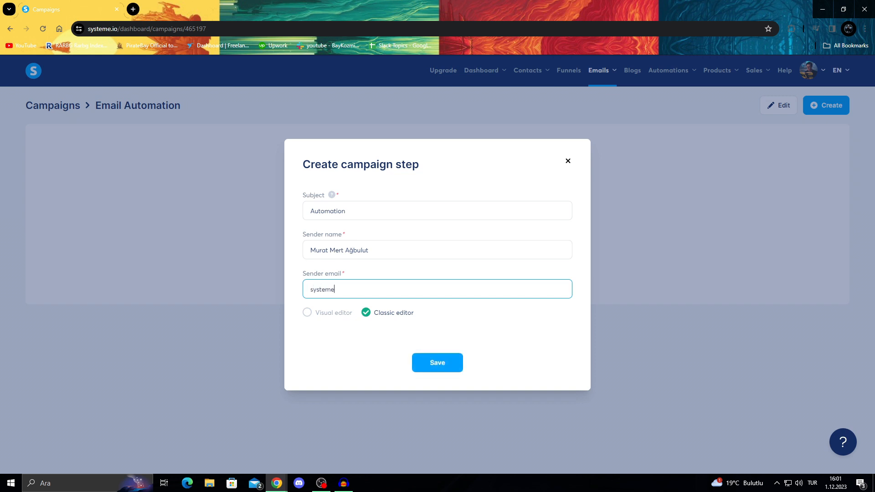
pyautogui.press('Return')
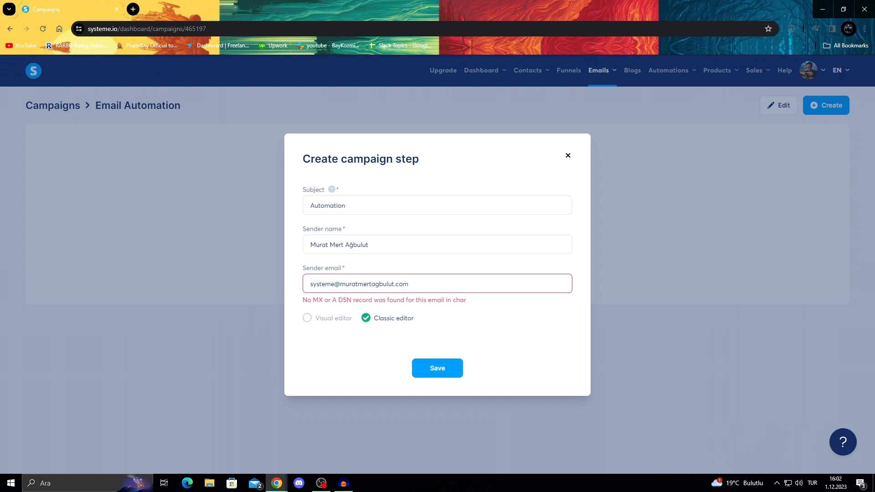
pyautogui.moveTo(409, 284); pyautogui.dragTo(308, 284)
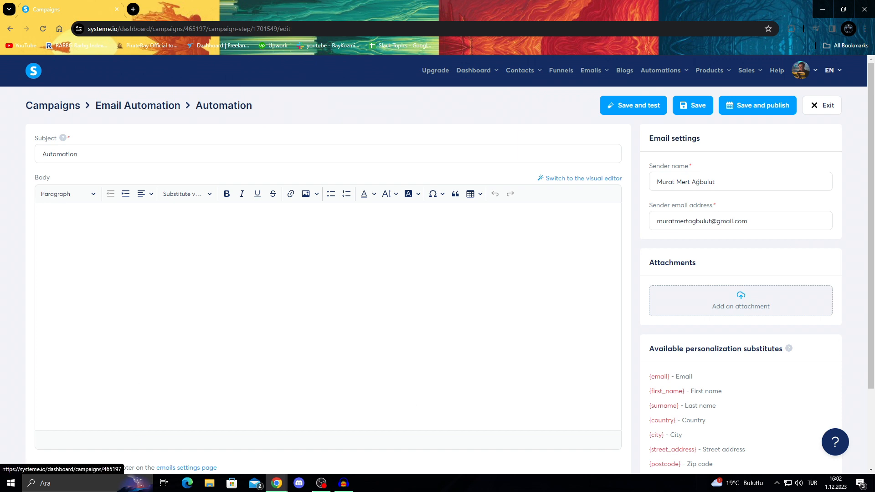
pyautogui.scroll(-3, 329, 274)
pyautogui.scroll(3, 328, 273)
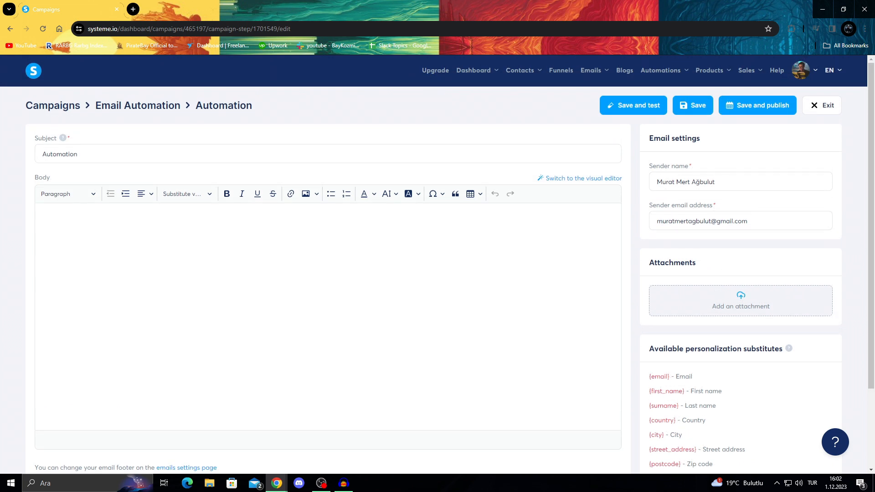
pyautogui.scroll(-3, 328, 273)
pyautogui.click(40, 116)
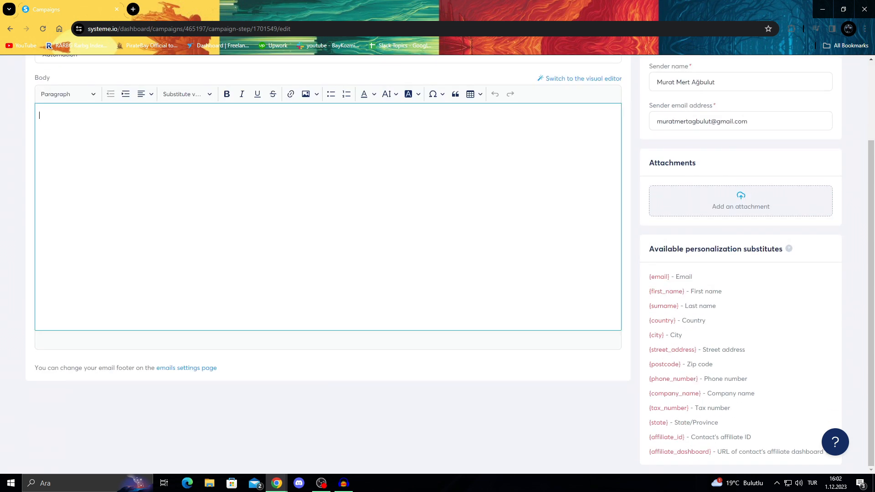
pyautogui.moveTo(654, 249); pyautogui.dragTo(775, 249)
pyautogui.click(776, 255)
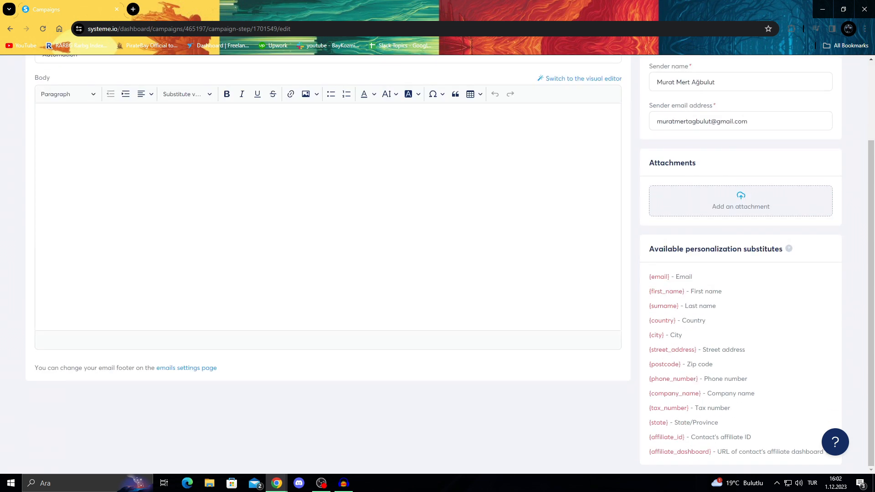
pyautogui.moveTo(649, 250); pyautogui.dragTo(766, 249)
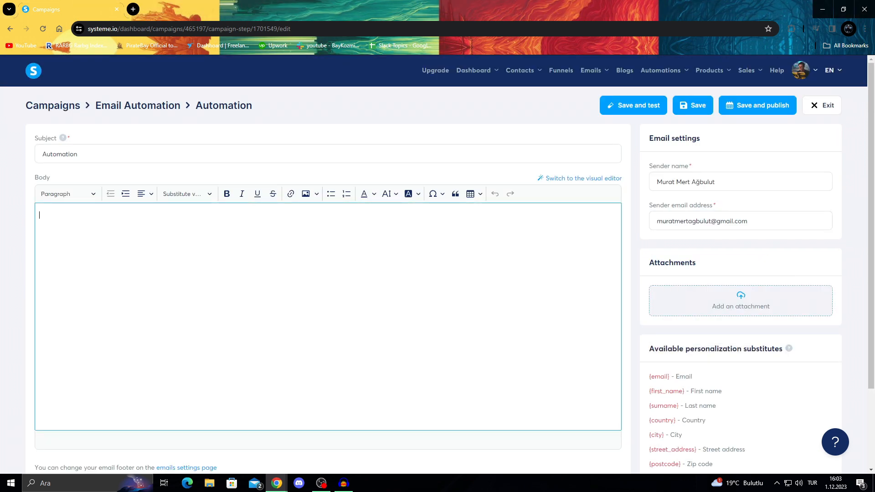
pyautogui.scroll(-2, 328, 273)
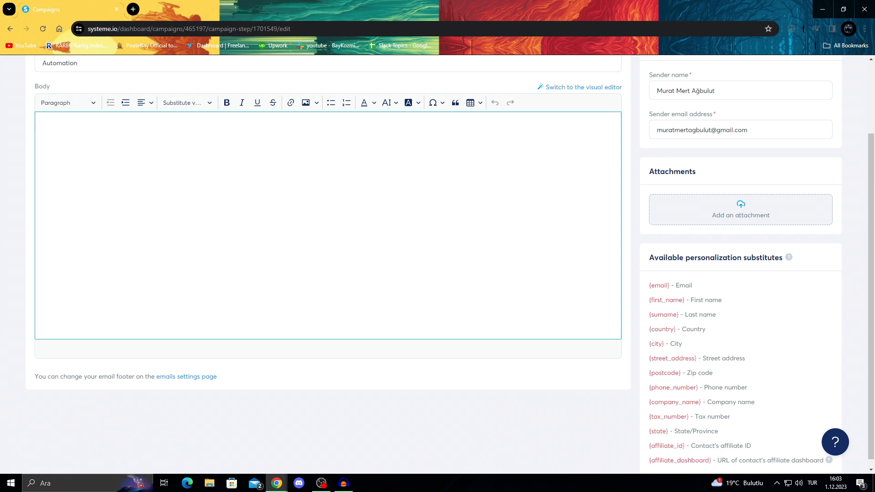
pyautogui.moveTo(685, 301); pyautogui.dragTo(649, 300)
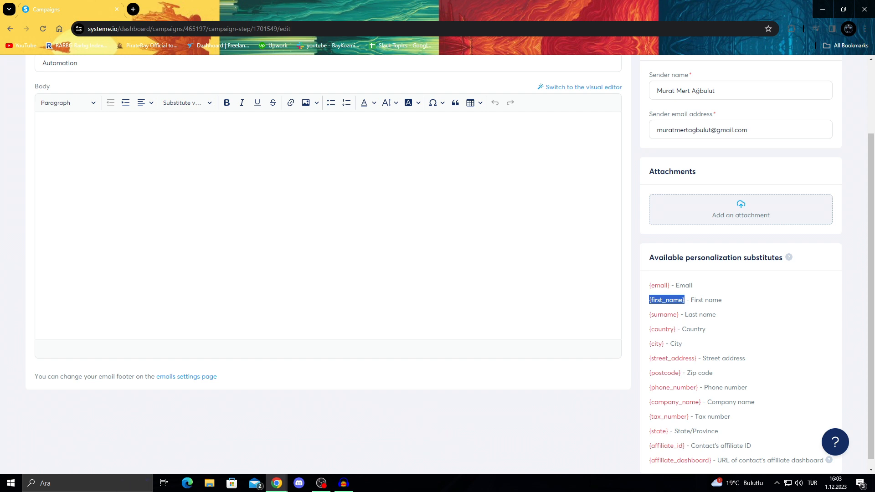
pyautogui.click(40, 124)
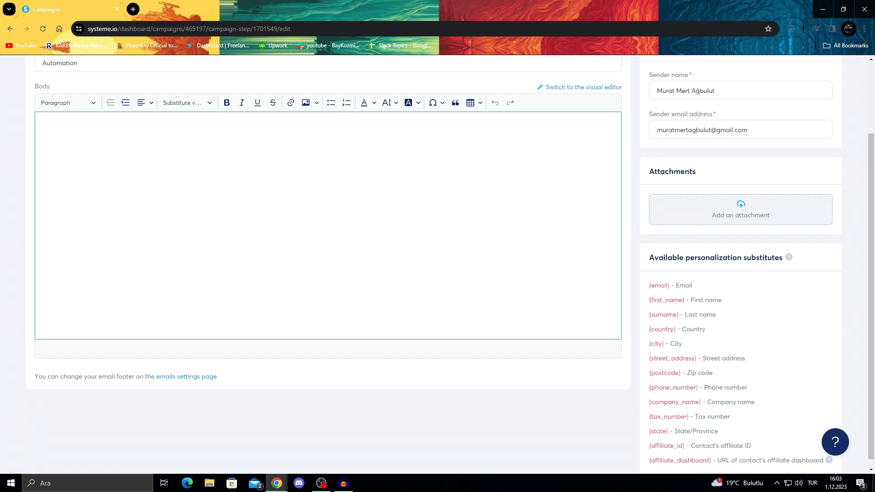
# Type the greeting 'Hey John' and the line 'We need to talk about the upcoming election'
pyautogui.write('Hey John')
pyautogui.write('We need to t')
pyautogui.write('alk about')
pyautogui.write(' the upc')
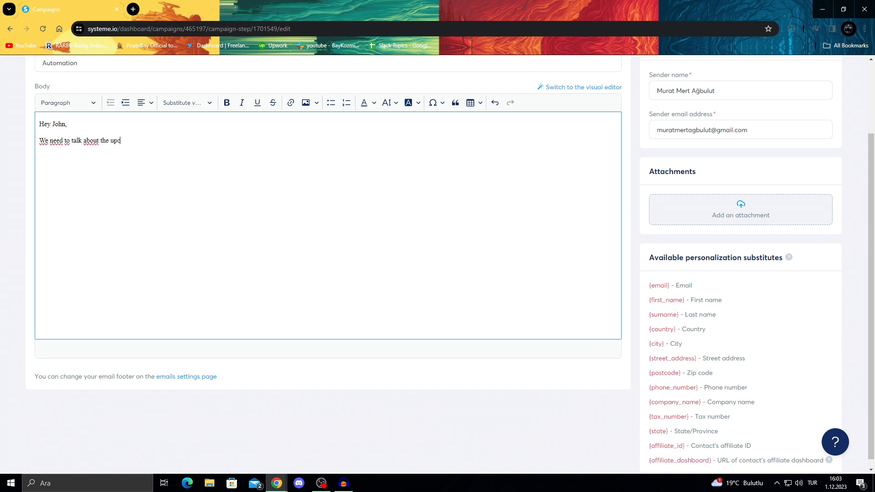
pyautogui.write('oming election')
pyautogui.scroll(2, 437, 265)
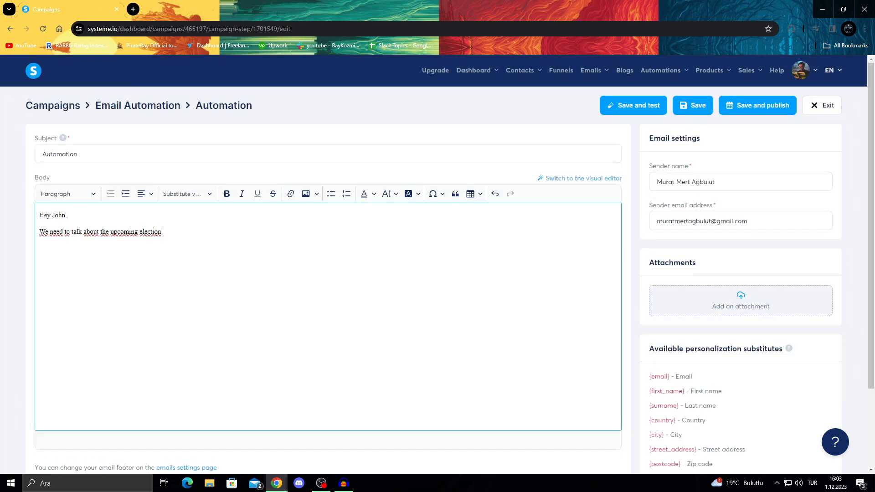
pyautogui.scroll(-1, 437, 265)
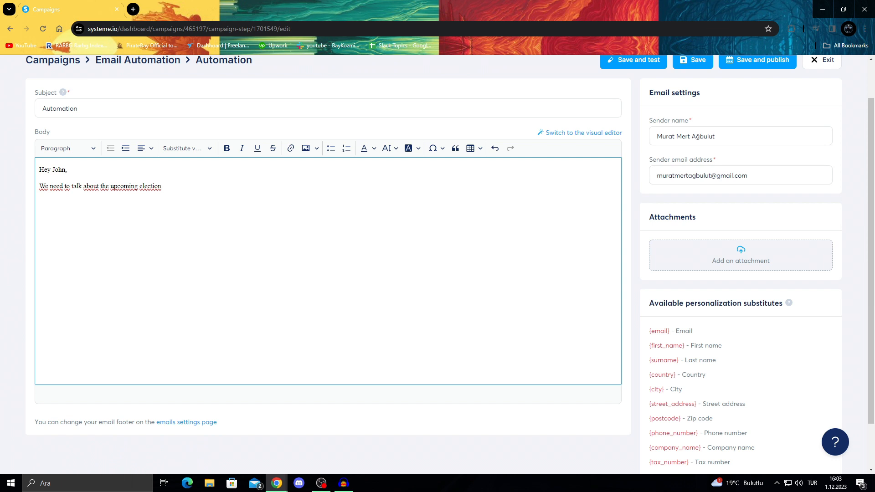
pyautogui.moveTo(54, 170)
pyautogui.mouseDown()
pyautogui.moveTo(66, 170)
pyautogui.moveTo(52, 170)
pyautogui.mouseUp()
# Replace 'John' in the greeting with the pasted {first_name} substitute
pyautogui.press('BackSpace')
pyautogui.moveTo(685, 345); pyautogui.dragTo(649, 345)
pyautogui.hotkey('ctrl', 'c')
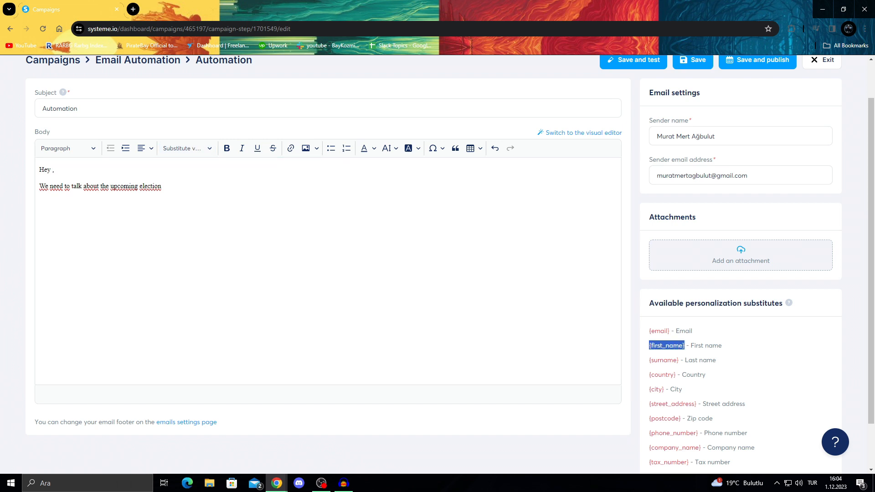
pyautogui.click(53, 170)
pyautogui.hotkey('ctrl', 'v')
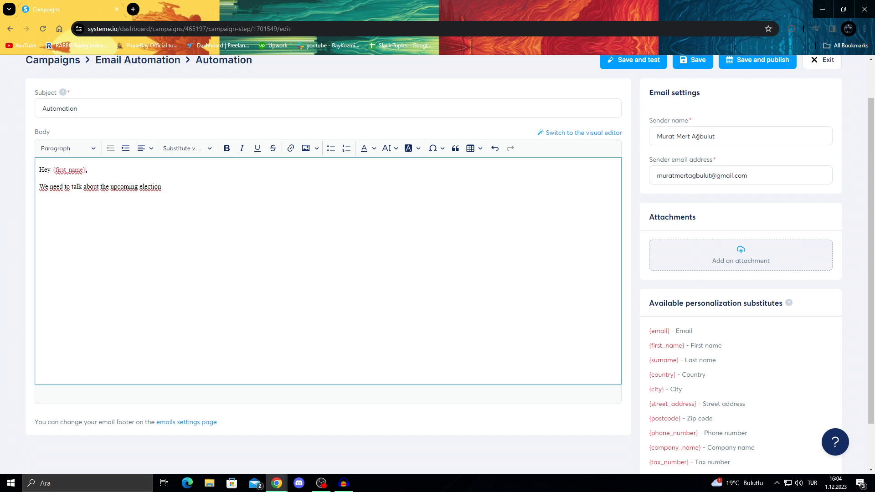
pyautogui.moveTo(687, 346); pyautogui.dragTo(648, 346)
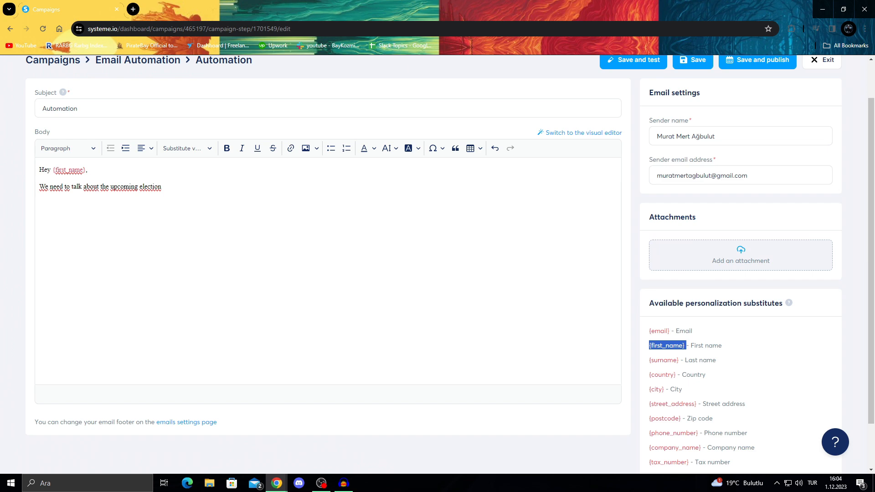
pyautogui.scroll(-2, 451, 265)
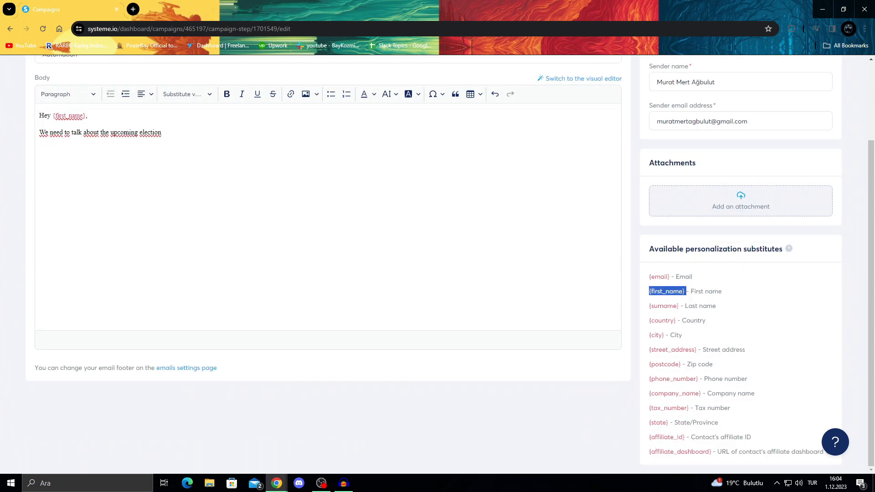
pyautogui.scroll(2, 437, 264)
pyautogui.scroll(-2, 437, 264)
pyautogui.click(328, 227)
pyautogui.click(328, 424)
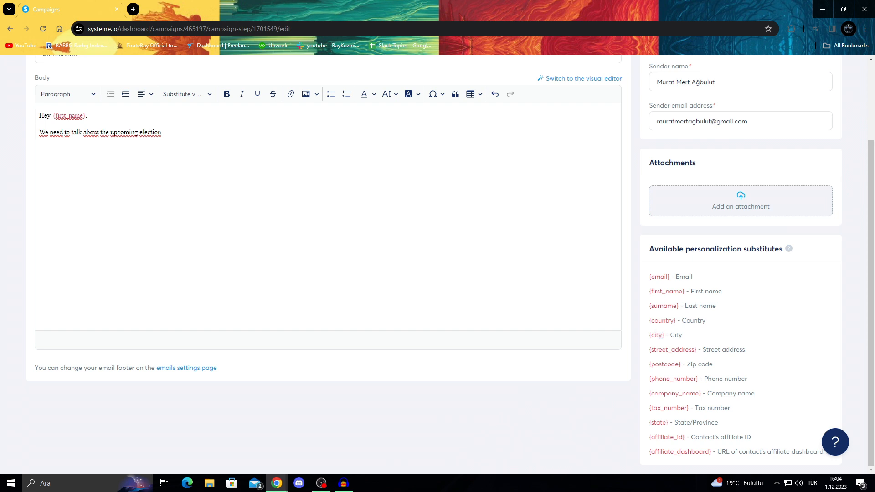
pyautogui.scroll(3, 438, 265)
# Append 'message me at' to the election sentence and copy the {email} substitute
pyautogui.click(328, 315)
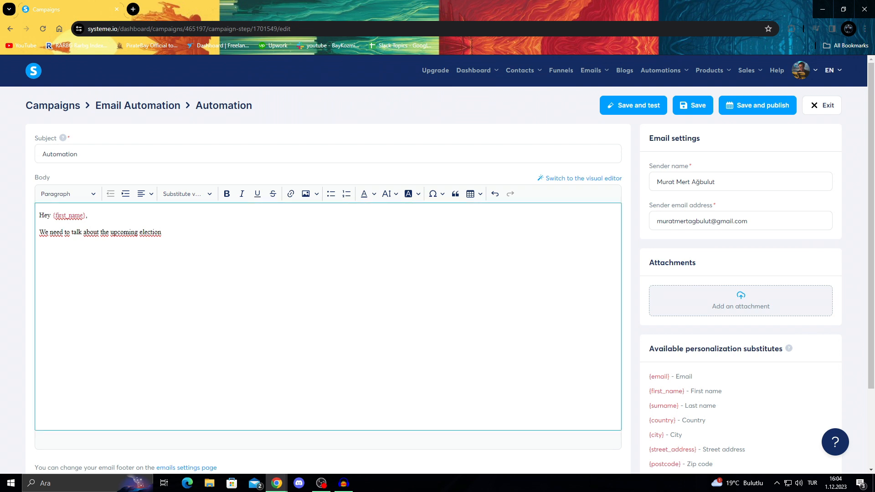
pyautogui.write('message me at')
pyautogui.scroll(-2, 438, 264)
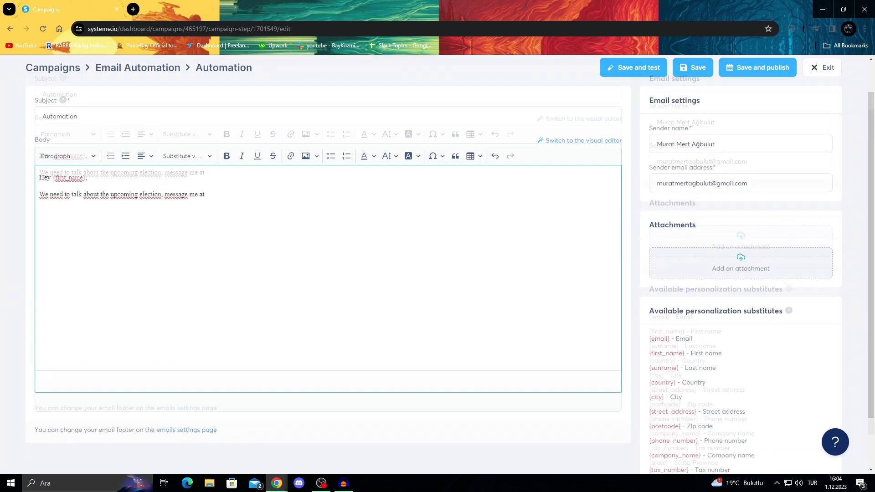
pyautogui.doubleClick(660, 285)
pyautogui.moveTo(650, 446); pyautogui.dragTo(713, 460)
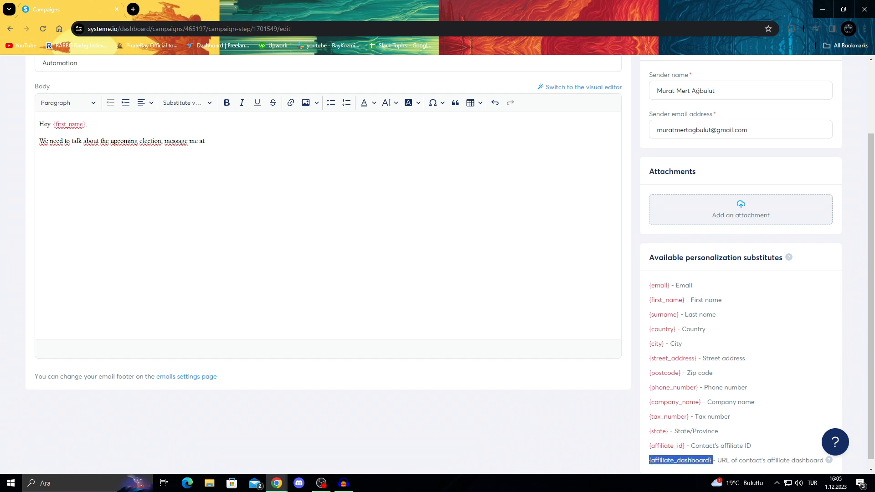
pyautogui.click(669, 285)
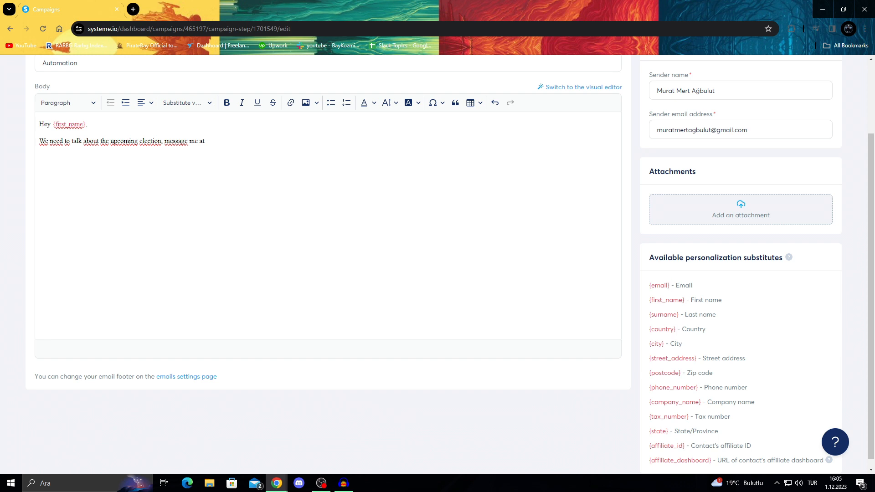
pyautogui.moveTo(670, 286); pyautogui.dragTo(648, 285)
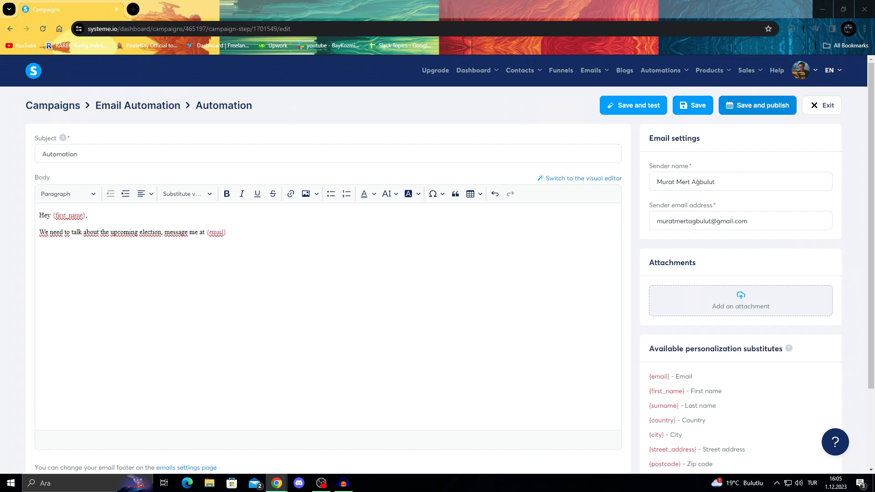
# Activate the Automation email with a 0-day delay, entering the test recipient's e-mail address
pyautogui.click(758, 105)
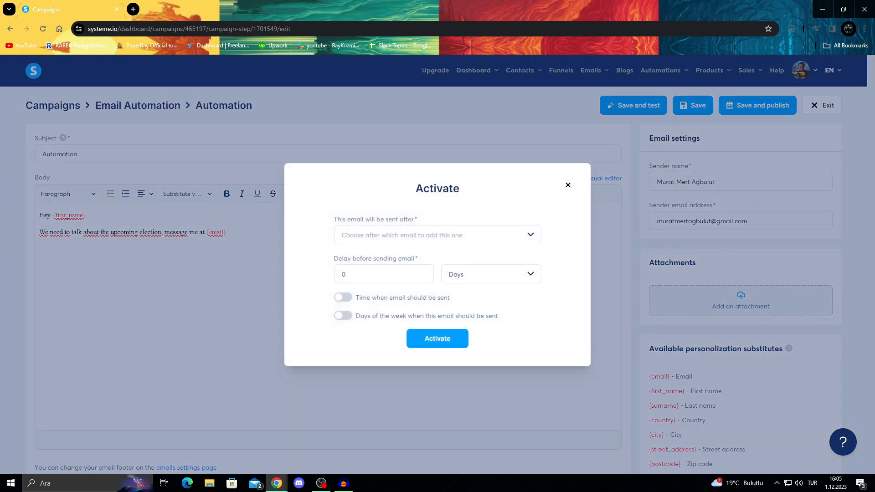
pyautogui.click(438, 235)
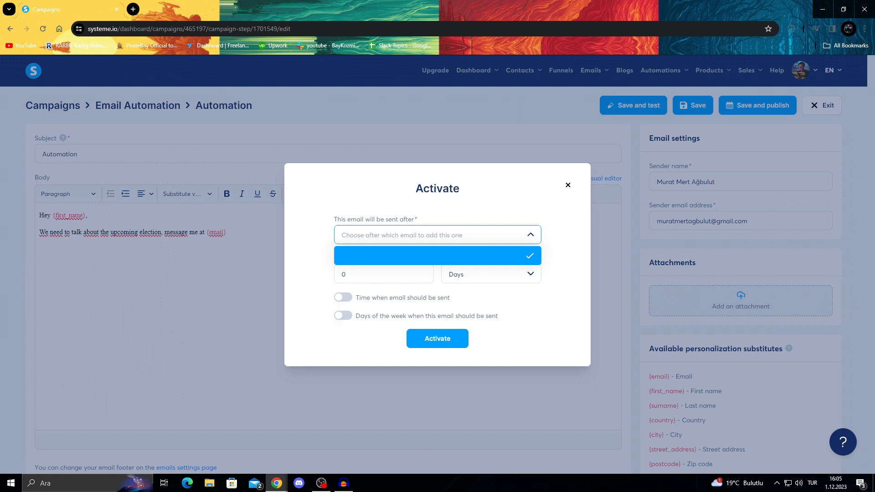
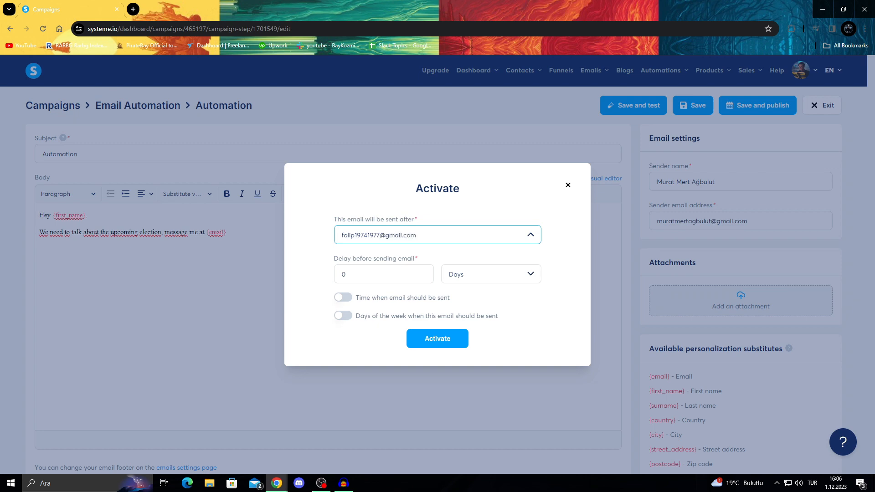
pyautogui.click(433, 339)
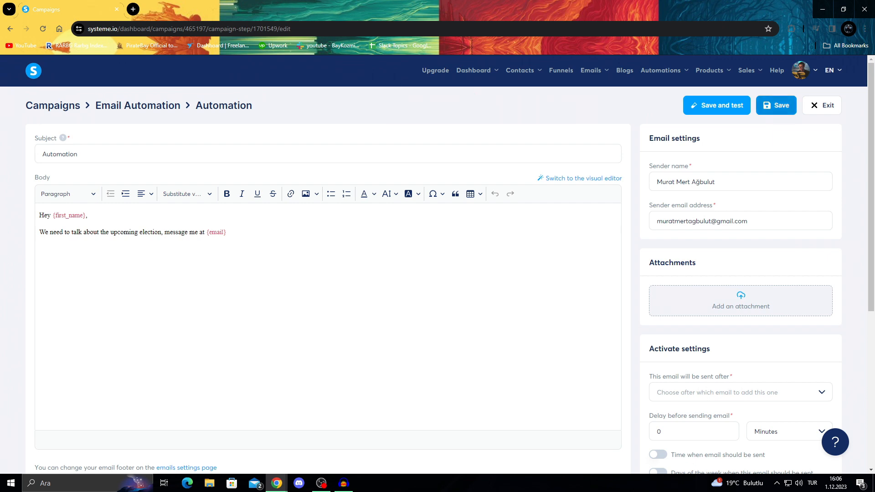
pyautogui.scroll(-1, 438, 264)
pyautogui.scroll(1, 438, 264)
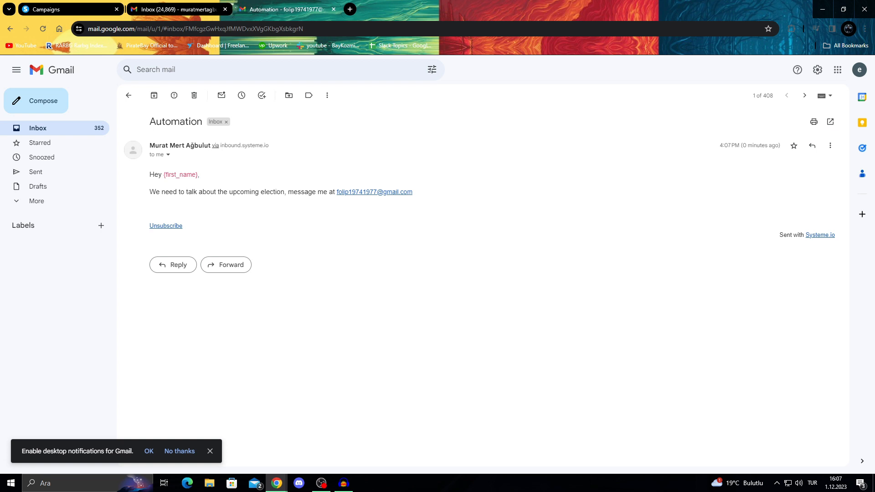
# Inspect the test email's greeting and message line, spotting the unreplaced {first_name}
pyautogui.moveTo(192, 175); pyautogui.dragTo(201, 175)
pyautogui.click(201, 176)
pyautogui.moveTo(156, 192); pyautogui.dragTo(413, 193)
pyautogui.click(329, 192)
pyautogui.moveTo(196, 175); pyautogui.dragTo(169, 175)
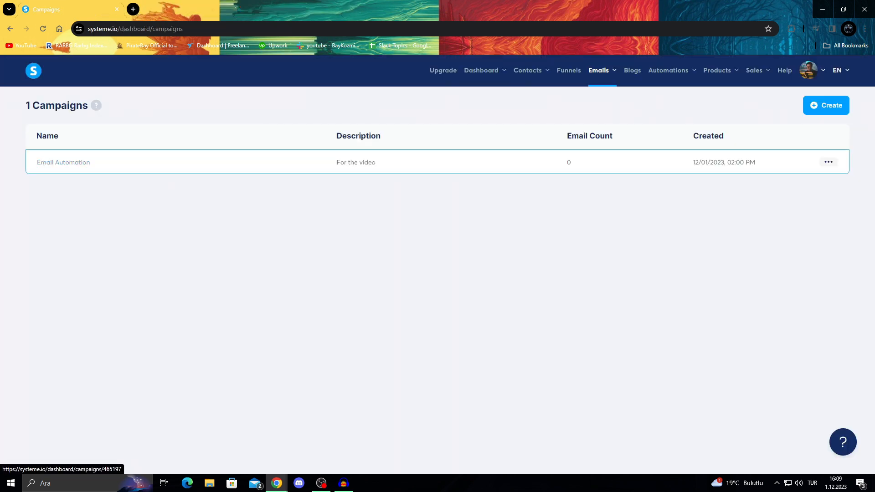
# From the Funnels list, cancel a new funnel and open the existing 'automation' funnel
pyautogui.moveTo(531, 70)
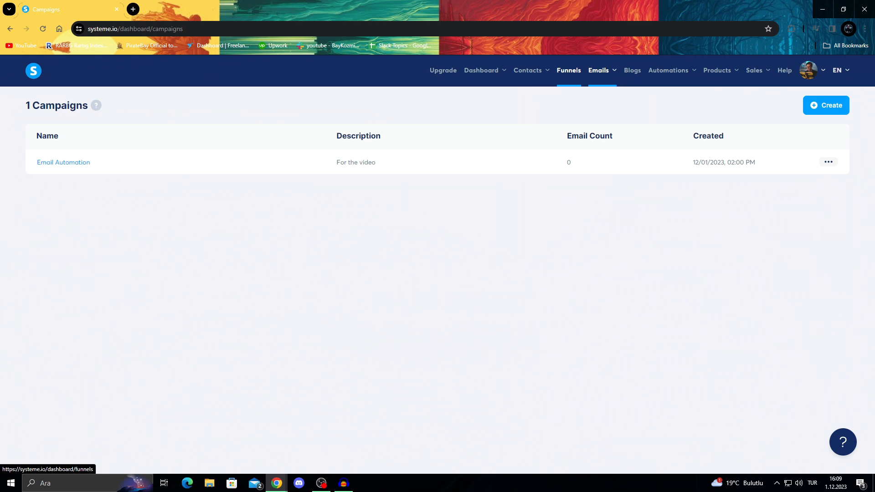
pyautogui.click(569, 70)
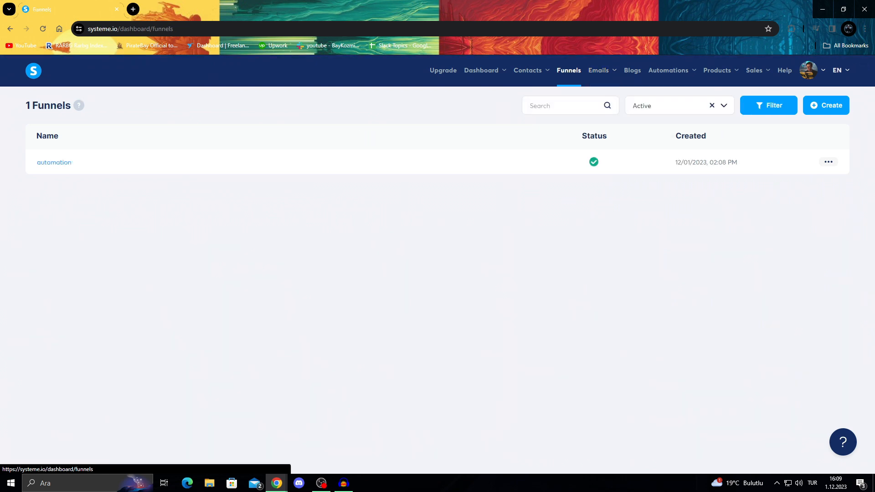
pyautogui.click(826, 105)
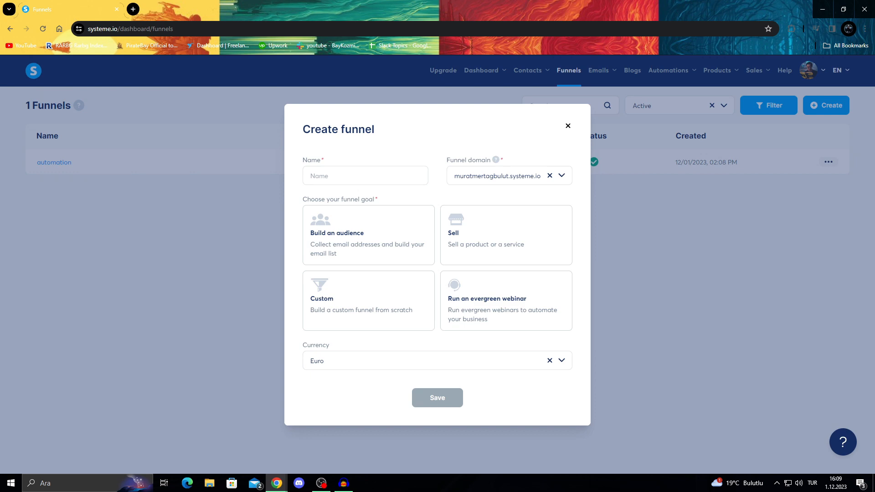
pyautogui.click(568, 126)
pyautogui.click(54, 162)
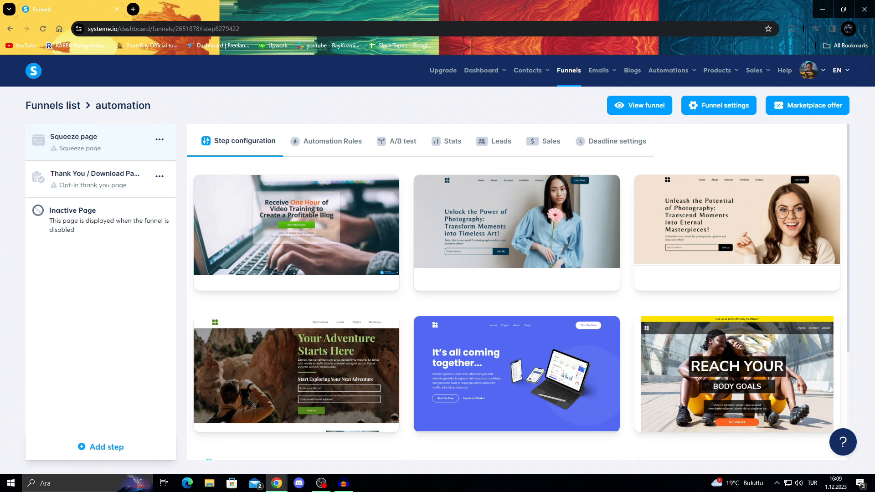
# On the Squeeze page step's Automation Rules, create a rule triggered by 'Funnel step form subscribed'
pyautogui.click(327, 141)
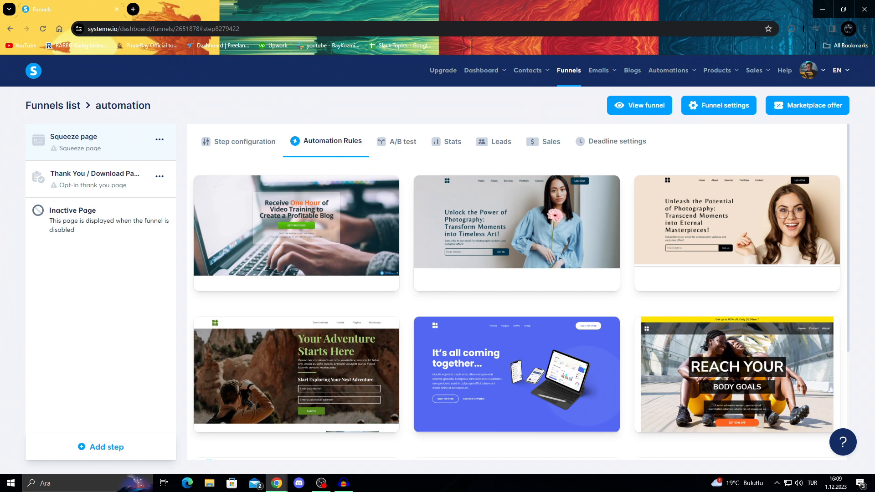
pyautogui.click(257, 232)
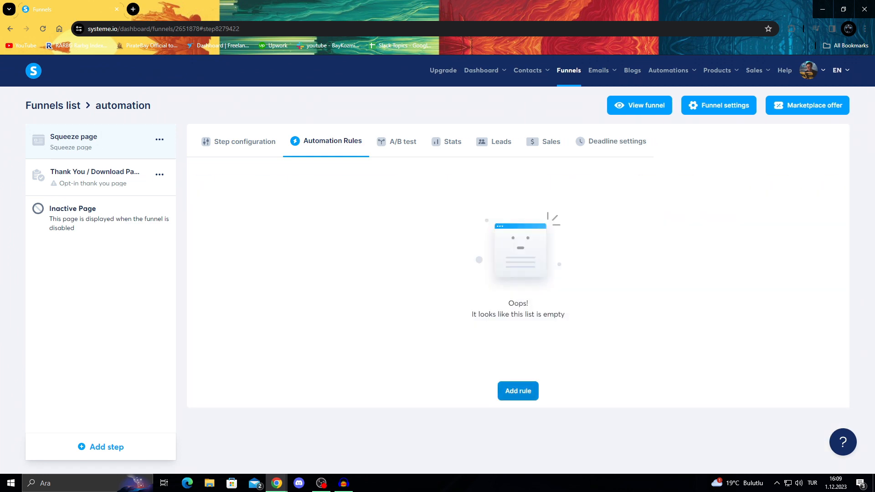
pyautogui.click(518, 391)
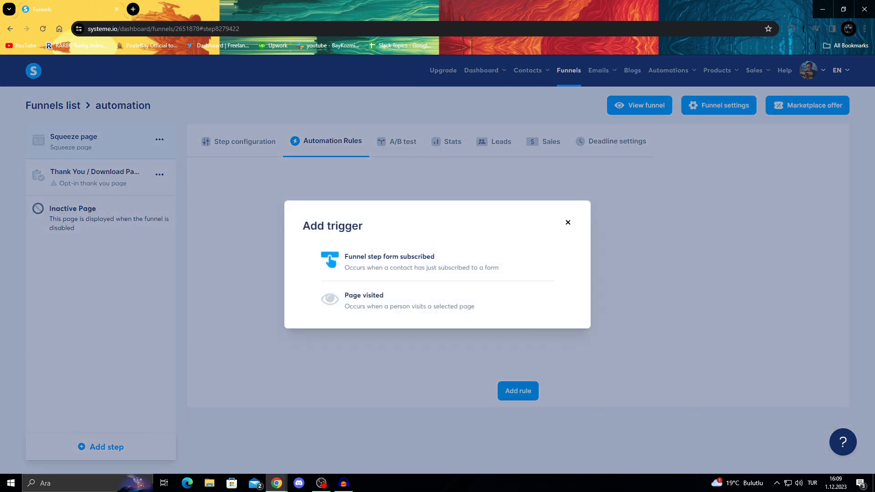
pyautogui.click(330, 261)
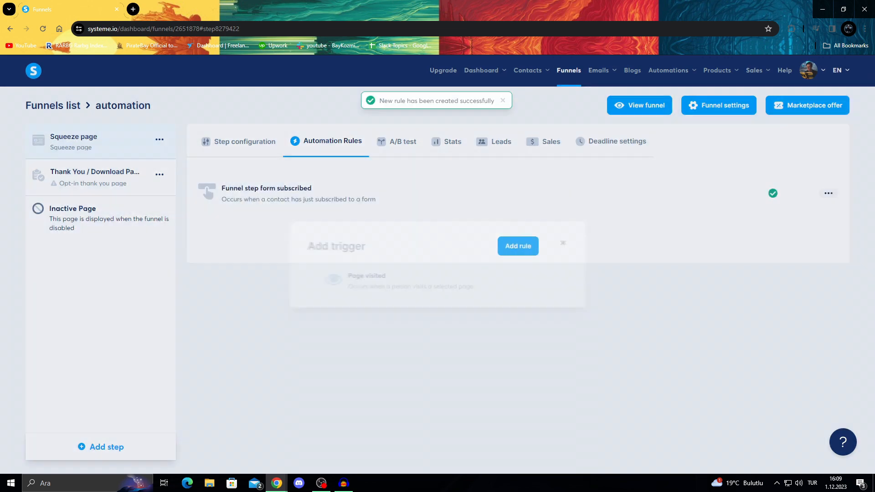